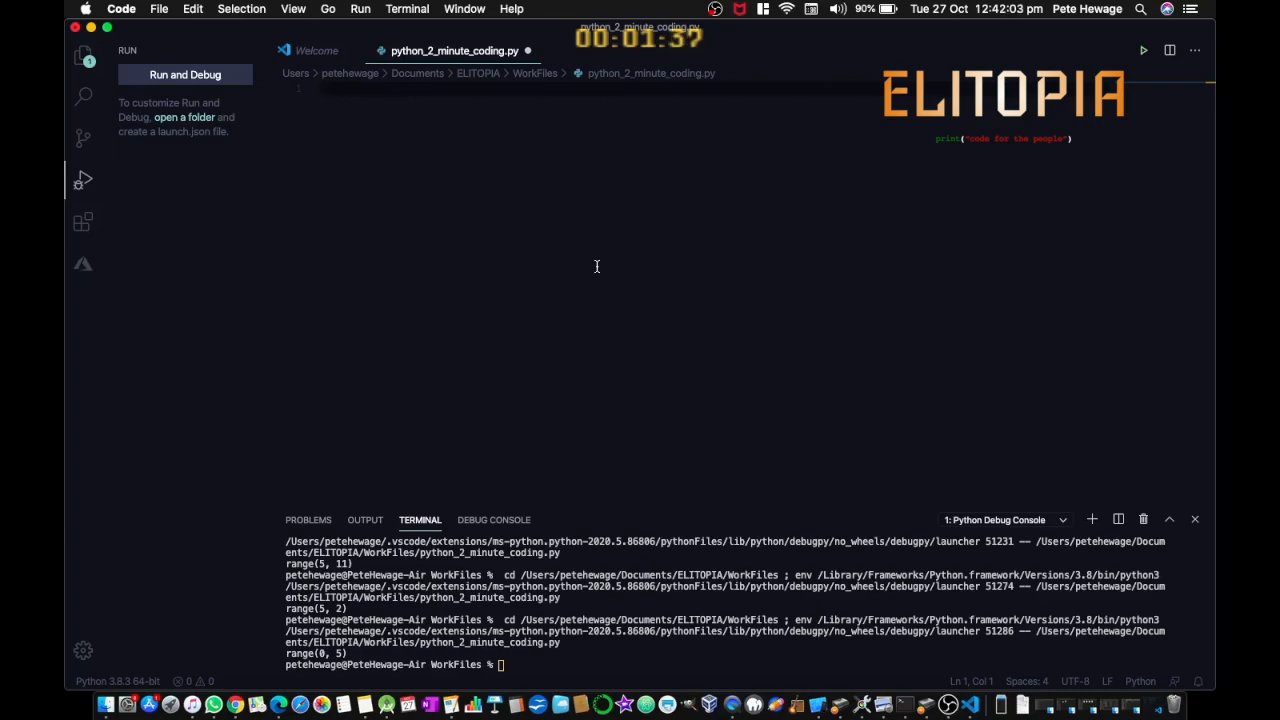
pyautogui.write('i = range(')
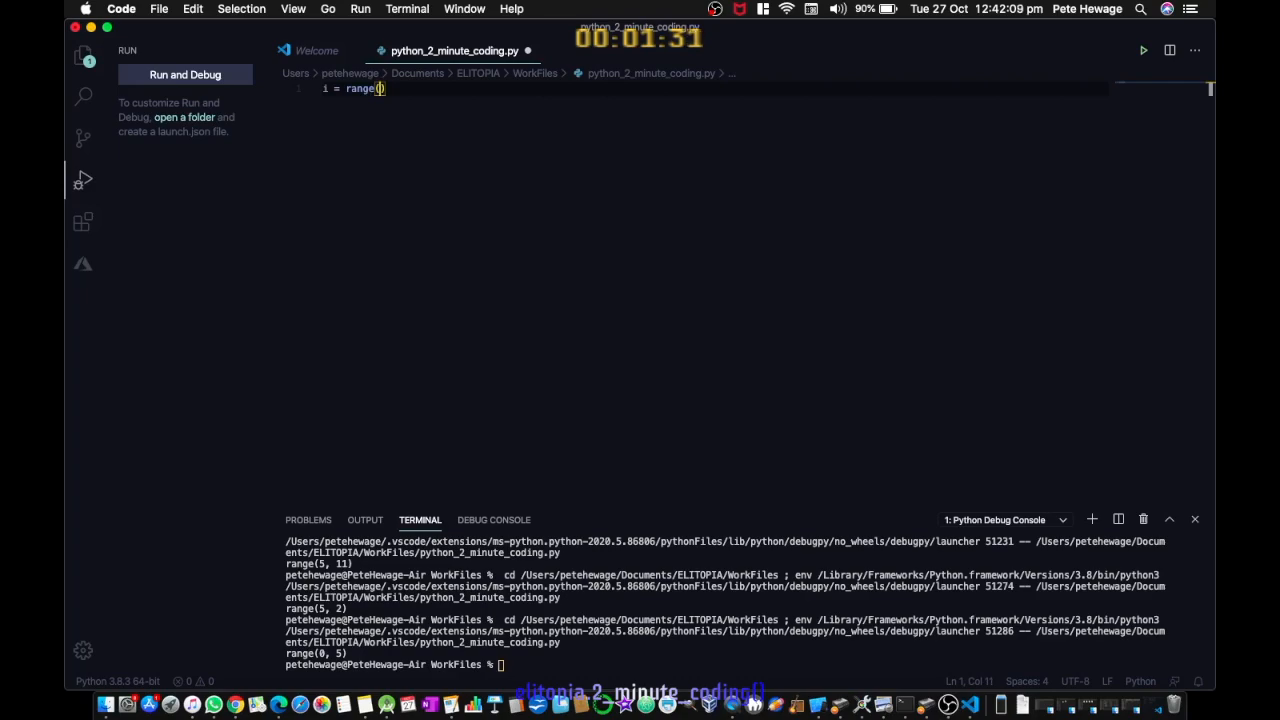
pyautogui.write('5')
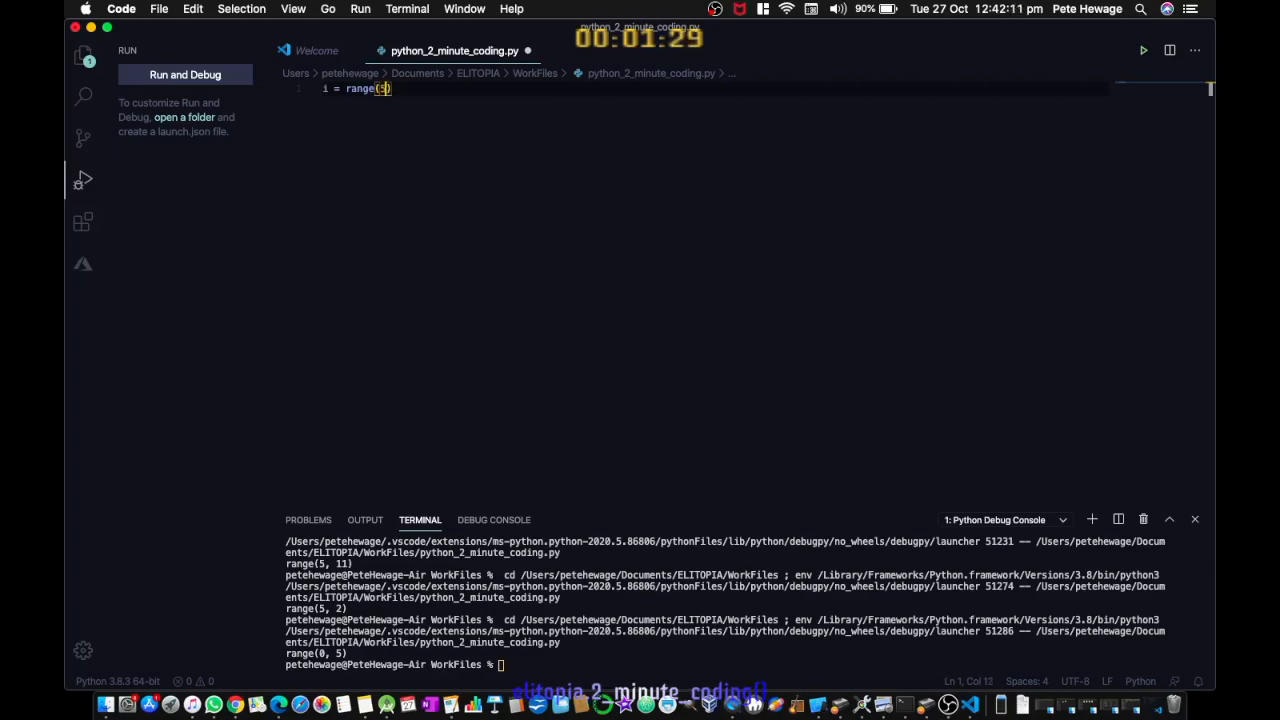
# Step: Add print(i) below i = range(5) and run the script as a Python File via F5
pyautogui.press('End')
pyautogui.press('Return')
pyautogui.write('print')
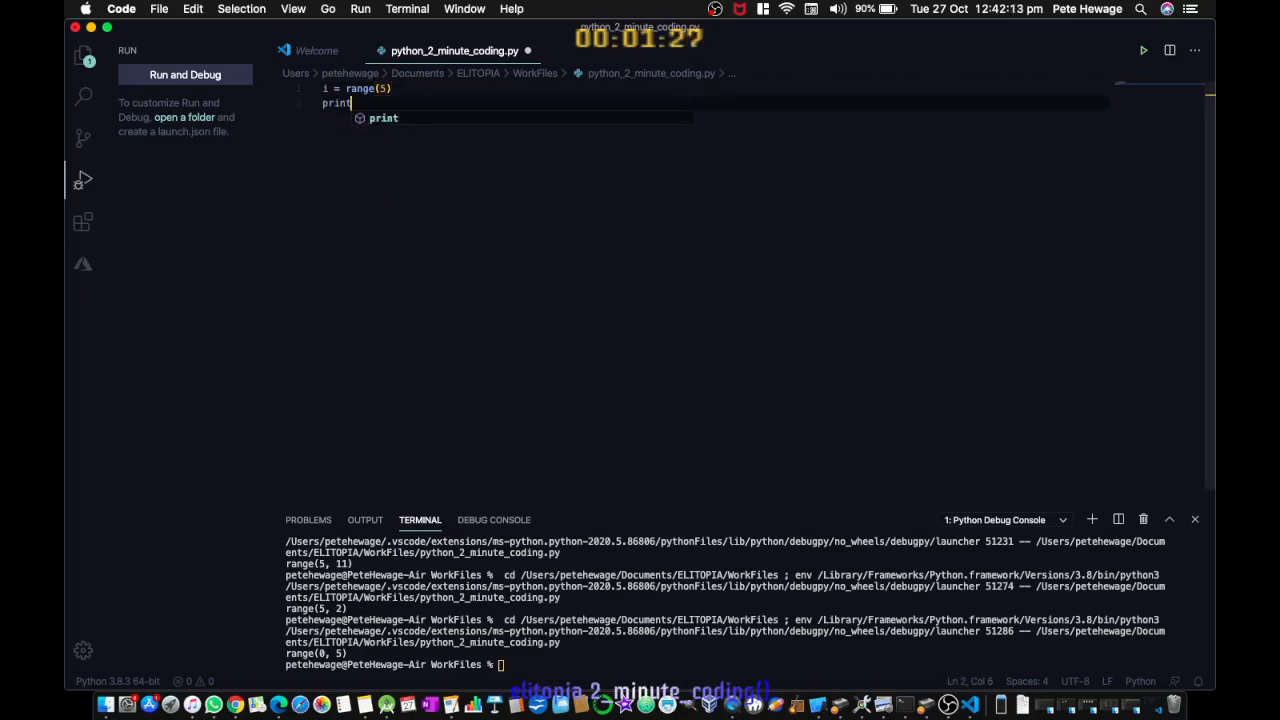
pyautogui.write('(i')
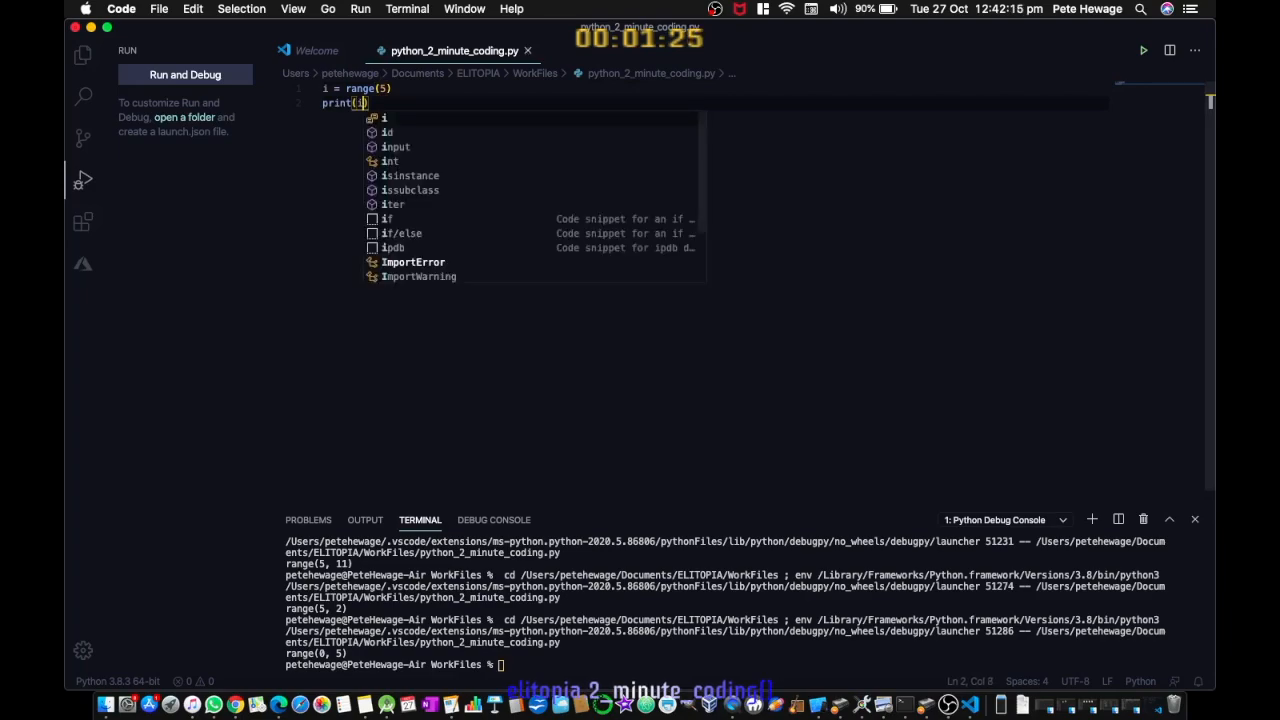
pyautogui.press('F5')
pyautogui.press('Return')
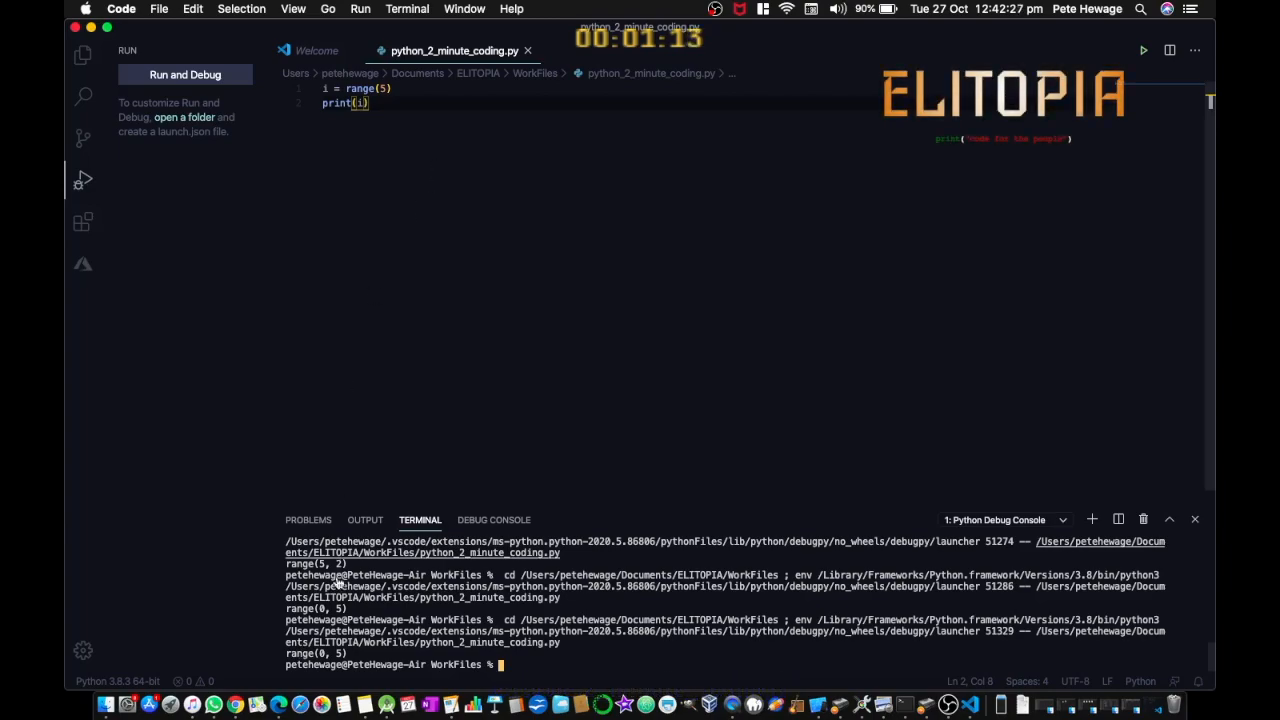
# Step: Highlight the printed range(0, 5) output in the terminal after the run ends
pyautogui.moveTo(357, 655); pyautogui.dragTo(277, 657)
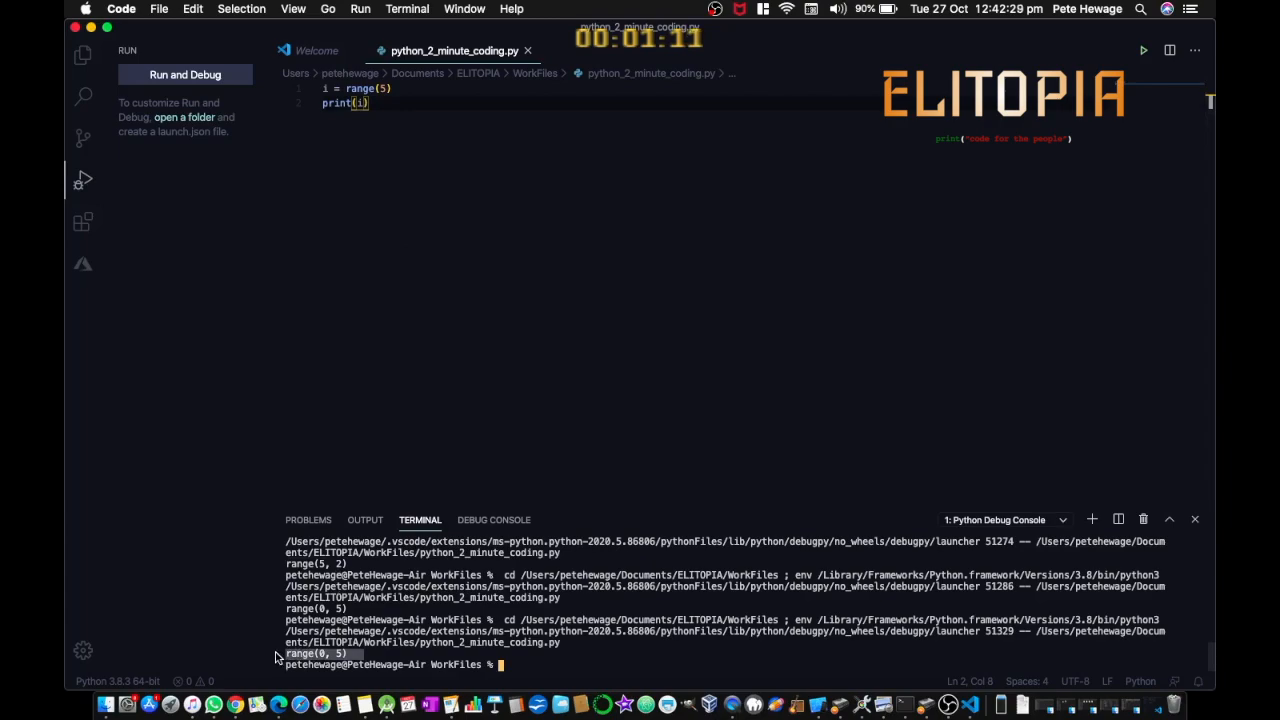
pyautogui.click(318, 656)
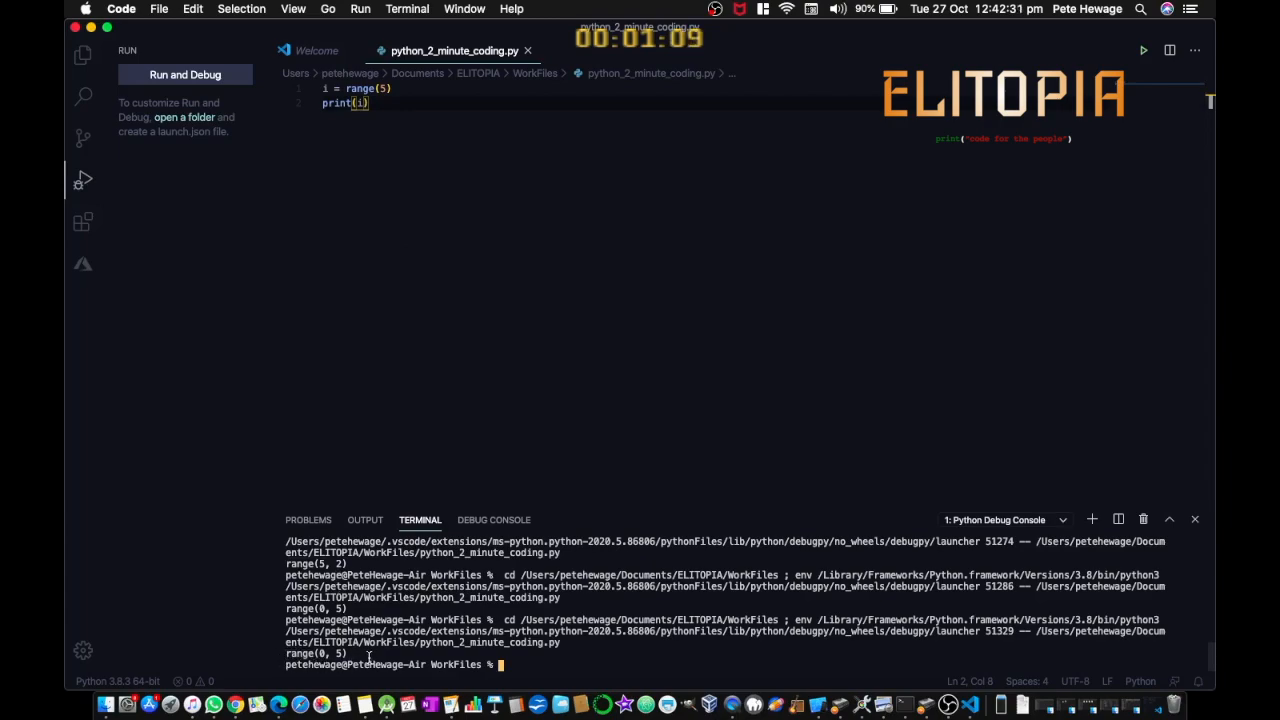
pyautogui.moveTo(372, 656); pyautogui.dragTo(291, 658)
pyautogui.click(344, 656)
pyautogui.moveTo(348, 655); pyautogui.dragTo(259, 660)
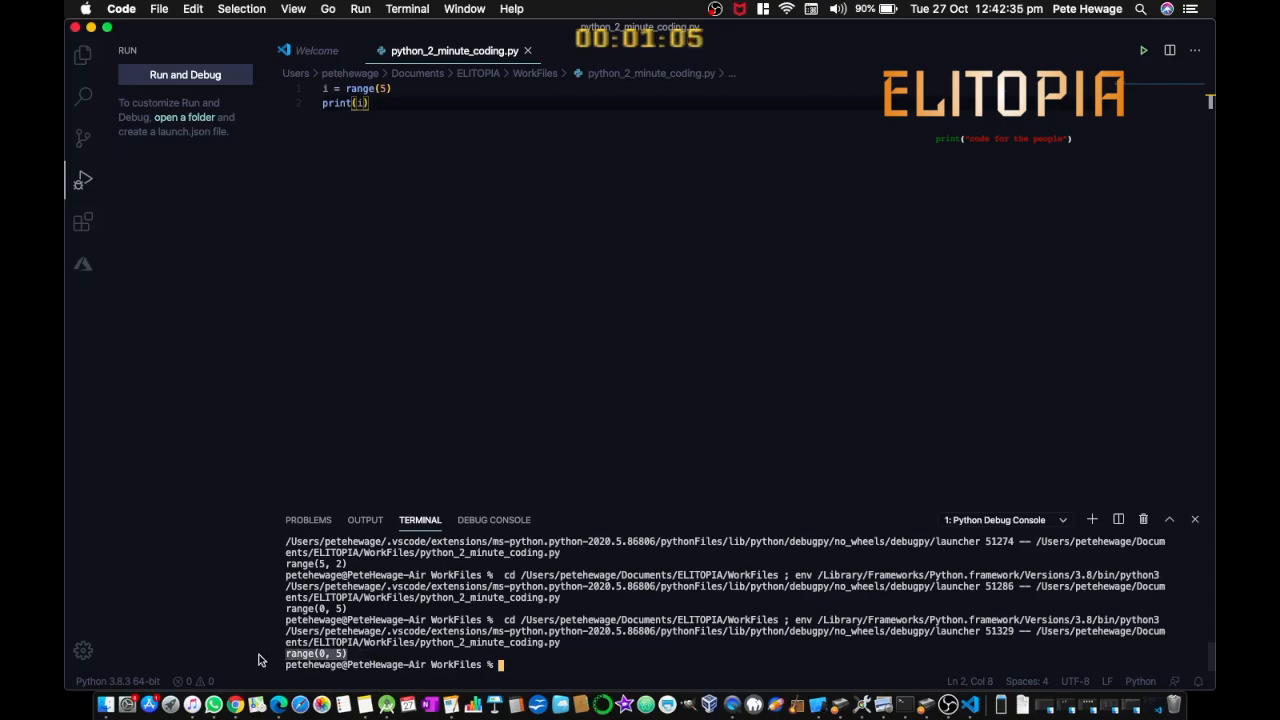